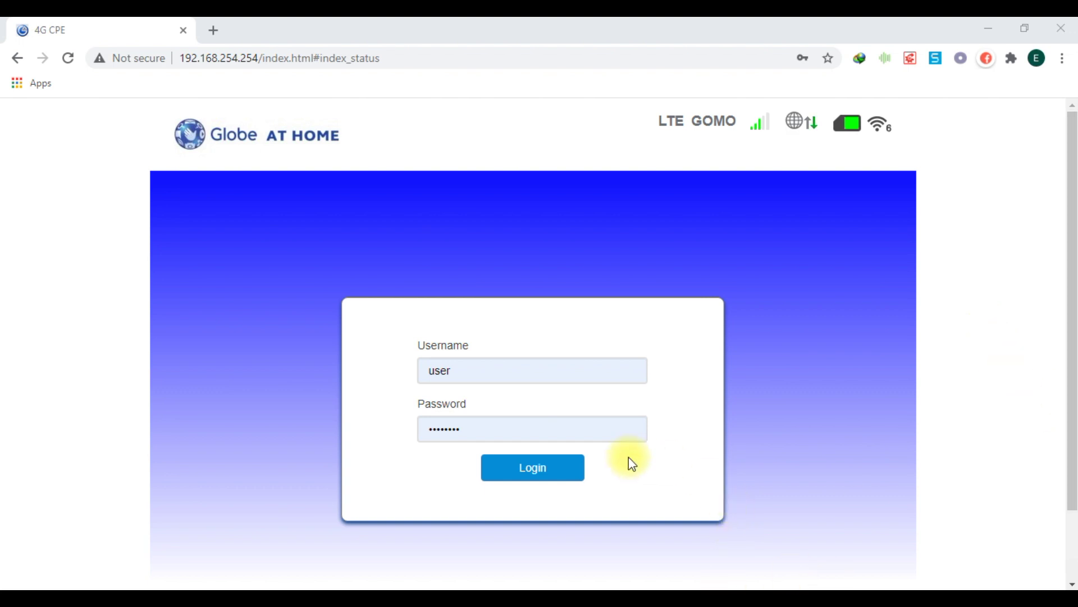
- Submit the entered username and password to log in to the router admin page
click(535, 473)
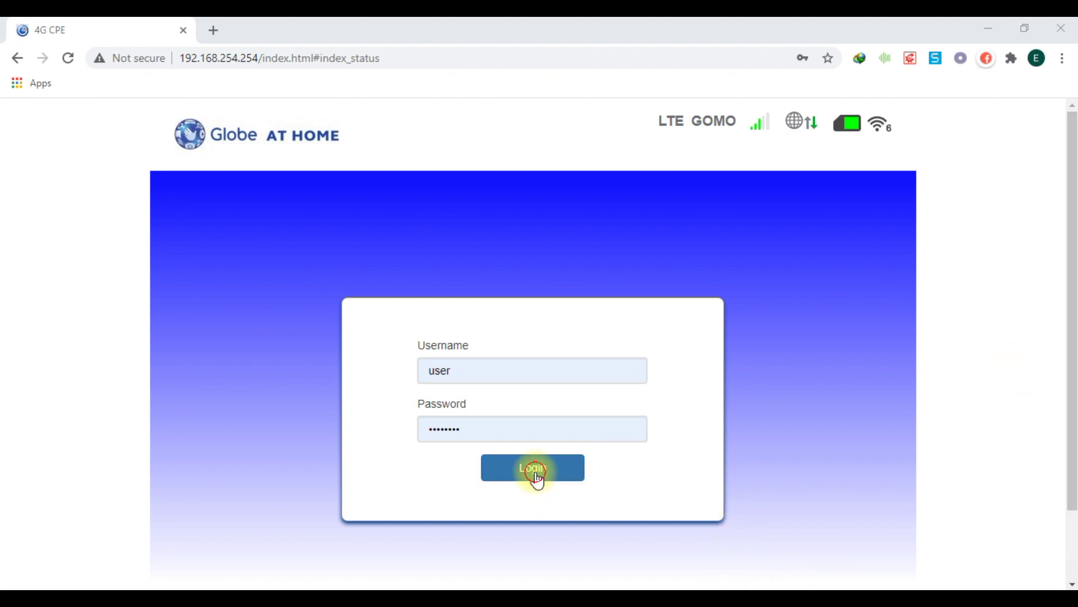
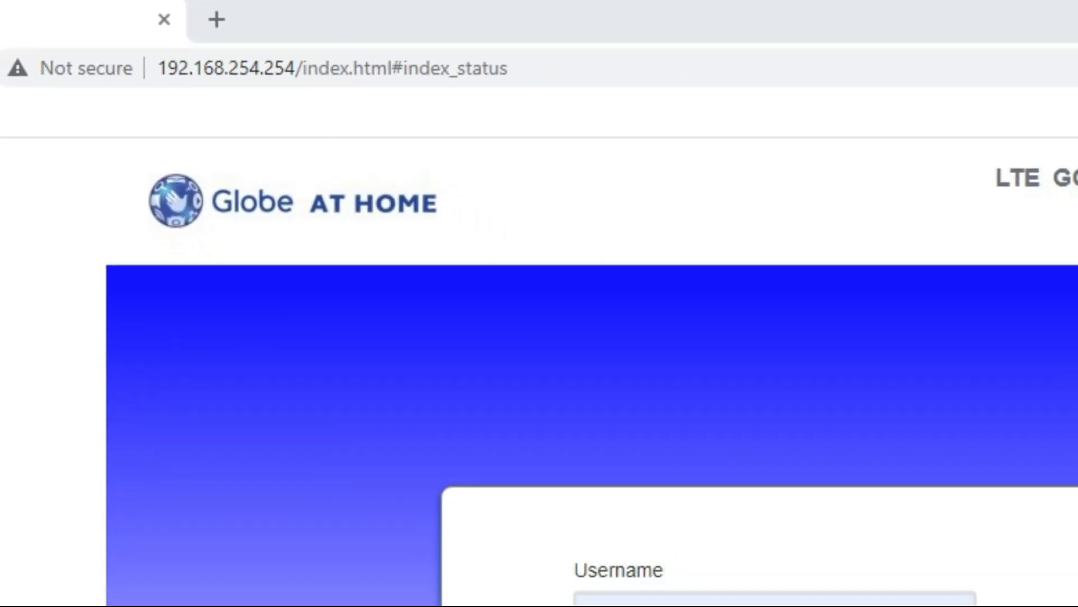
- Log in to the modem's web admin and reach the Home status dashboard
click(1077, 606)
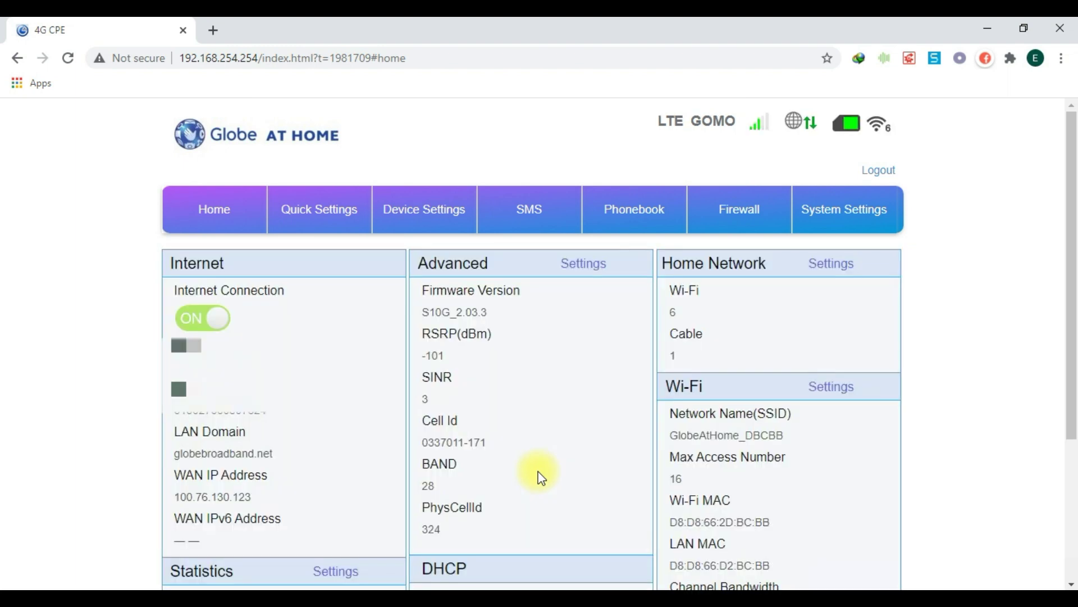
- Open the Quick Settings wizard and advance it from SSID to the Security Mode step
click(320, 210)
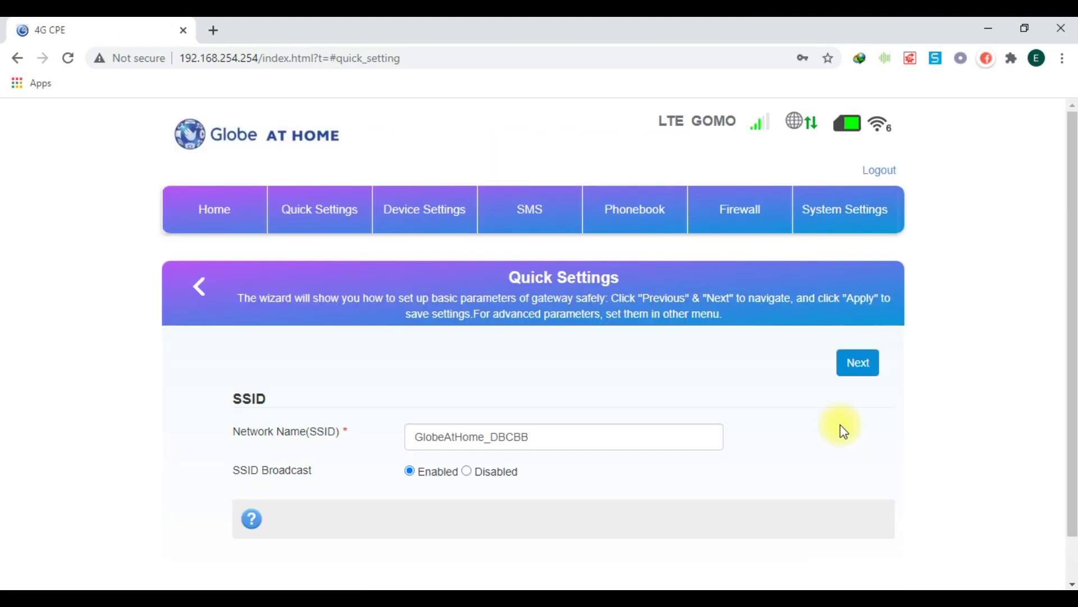
click(859, 364)
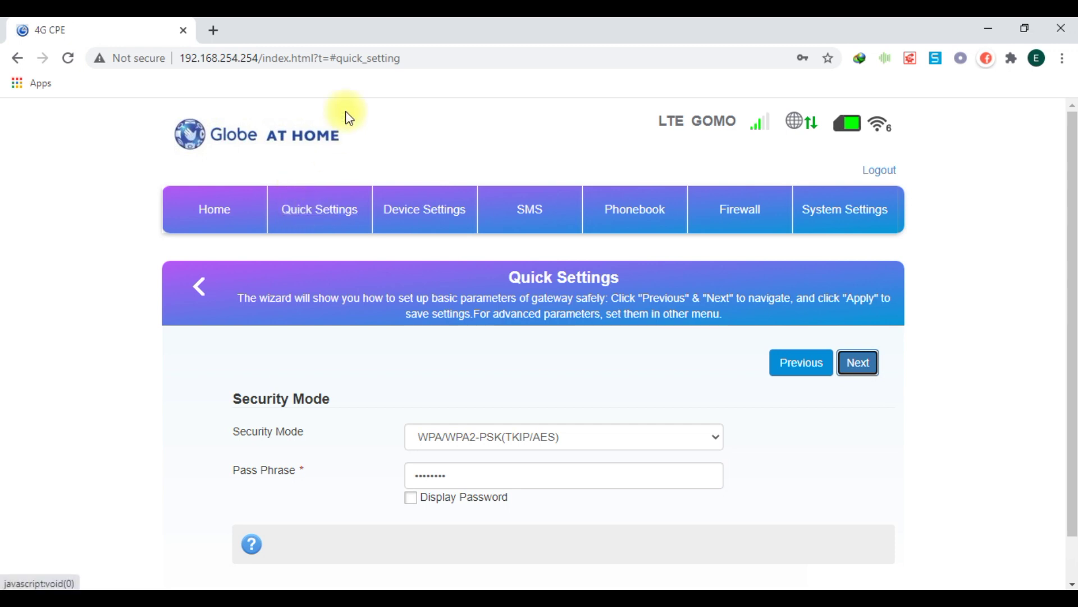
click(409, 61)
- Change the page address from #quick_setting to #send_at and load the hidden page
click(414, 60)
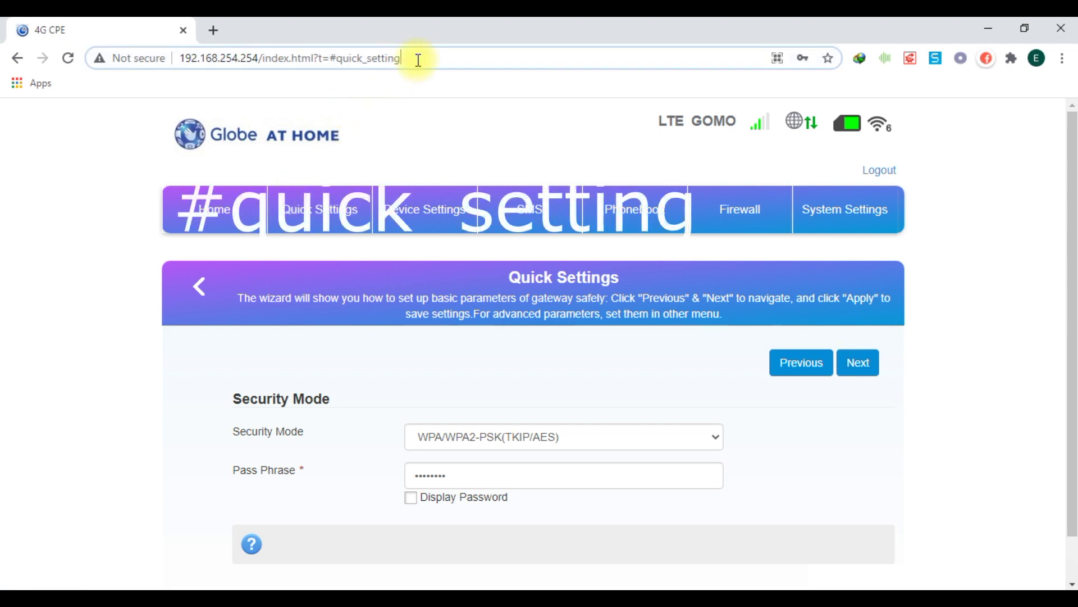
key(BackSpace)
key(BackSpace)
key(BackSpace)
key(BackSpace)
key(BackSpace)
key(BackSpace)
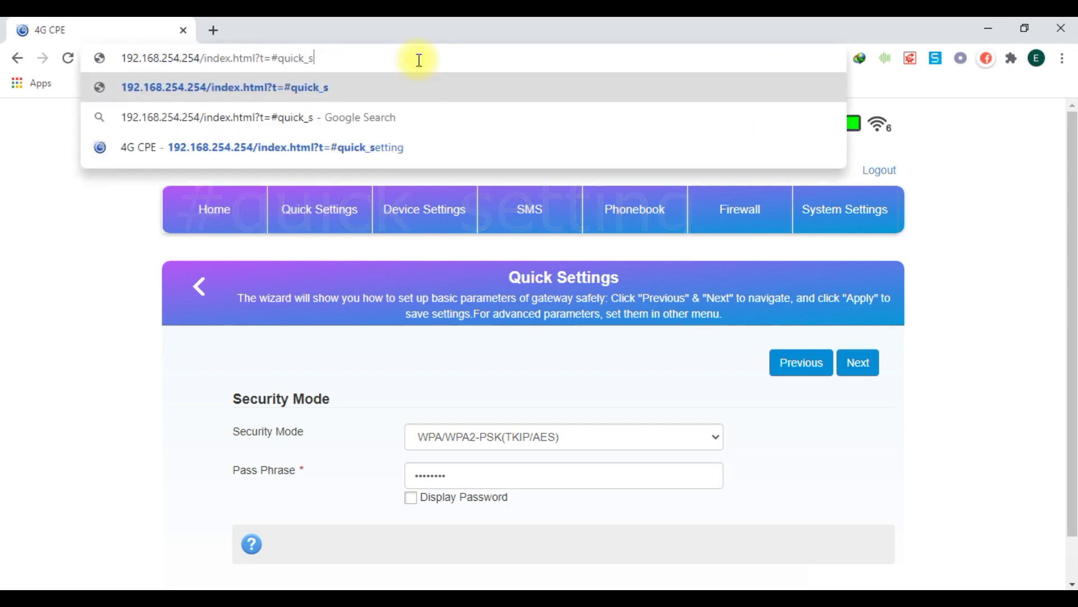
key(BackSpace)
key(BackSpace)
key(BackSpace)
key(BackSpace)
key(BackSpace)
key(BackSpace)
key(BackSpace)
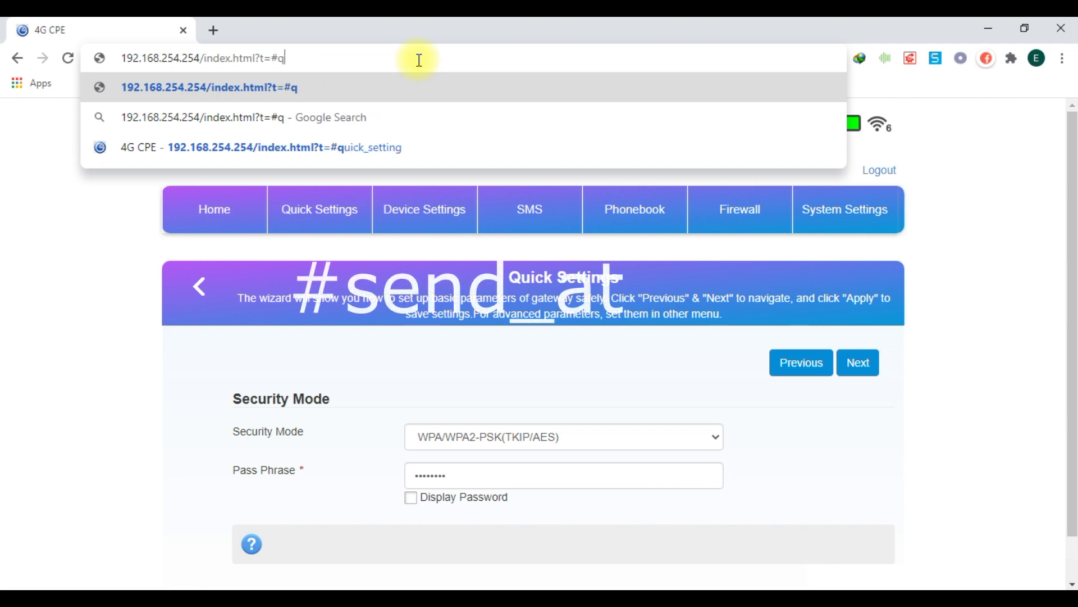
text(send)
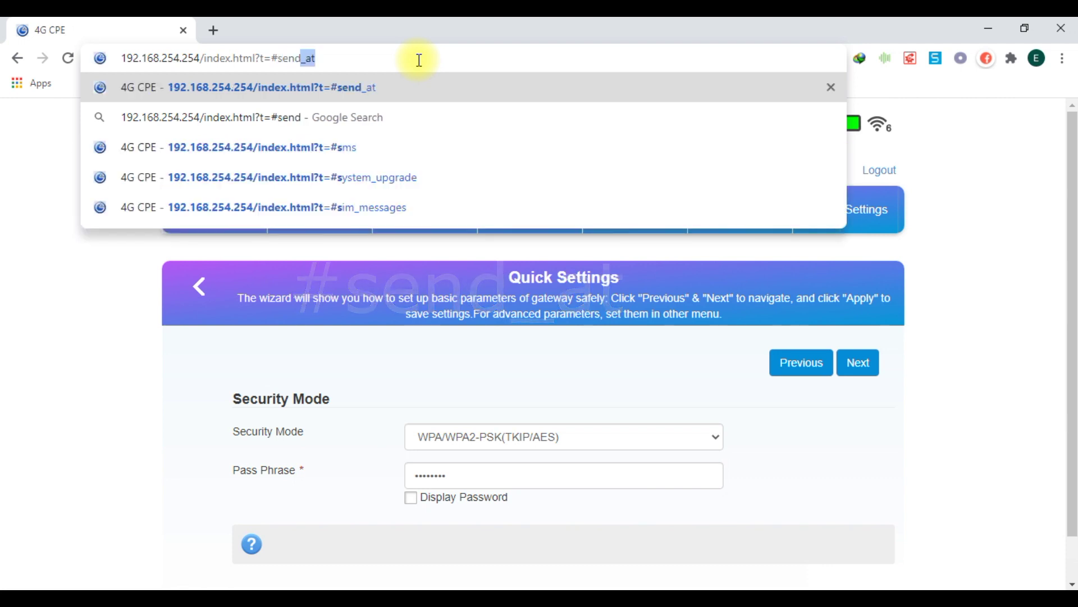
text(_at)
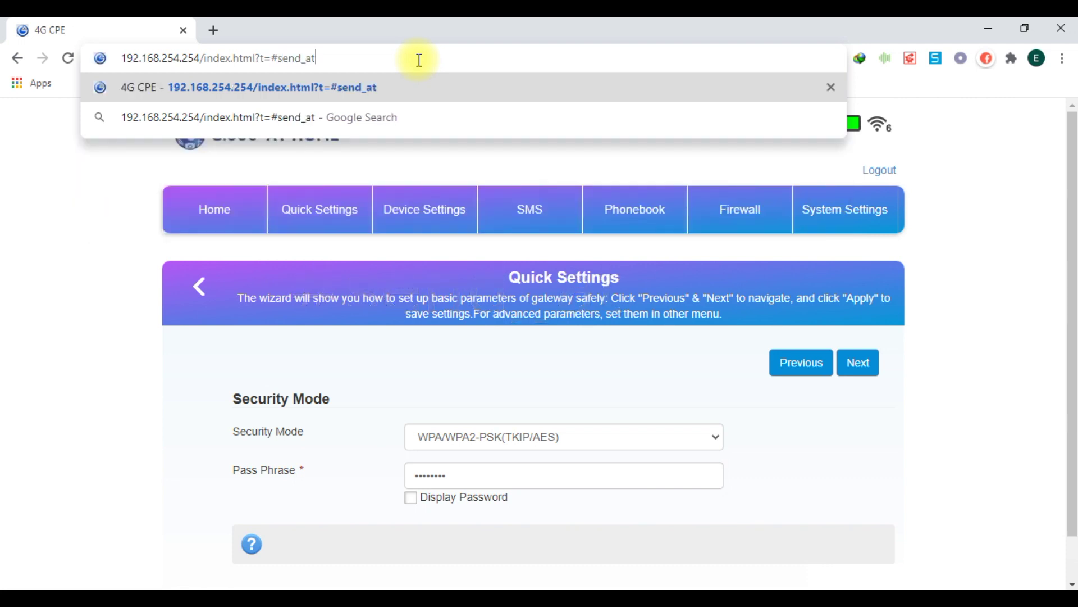
key(Return)
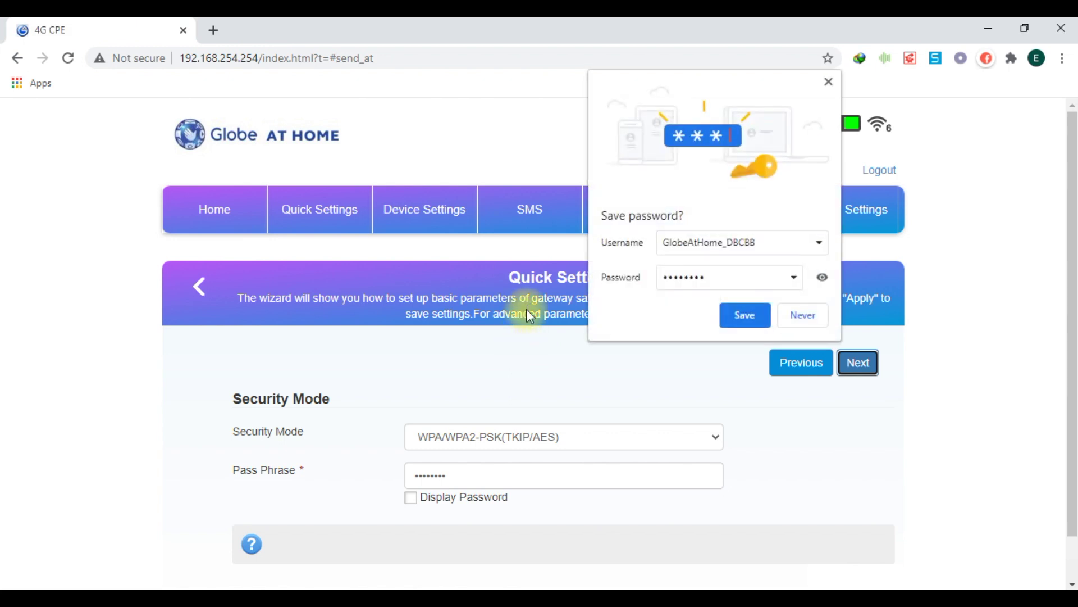
scroll(527, 309, down, 1)
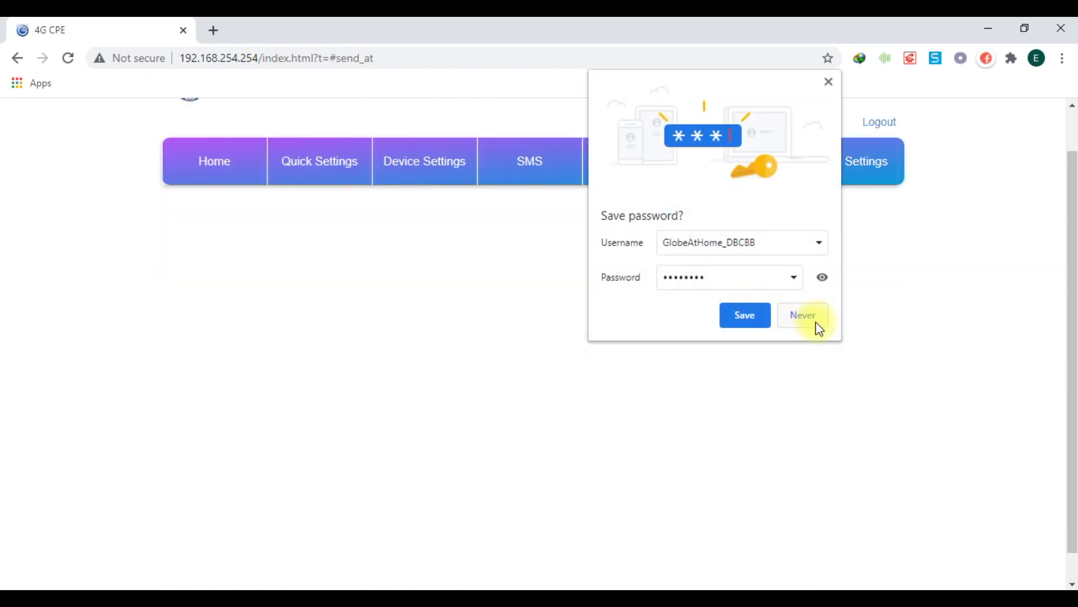
- Decline saving the password, then paste and send the AT^MODIMEI command with the new IMEI
click(812, 317)
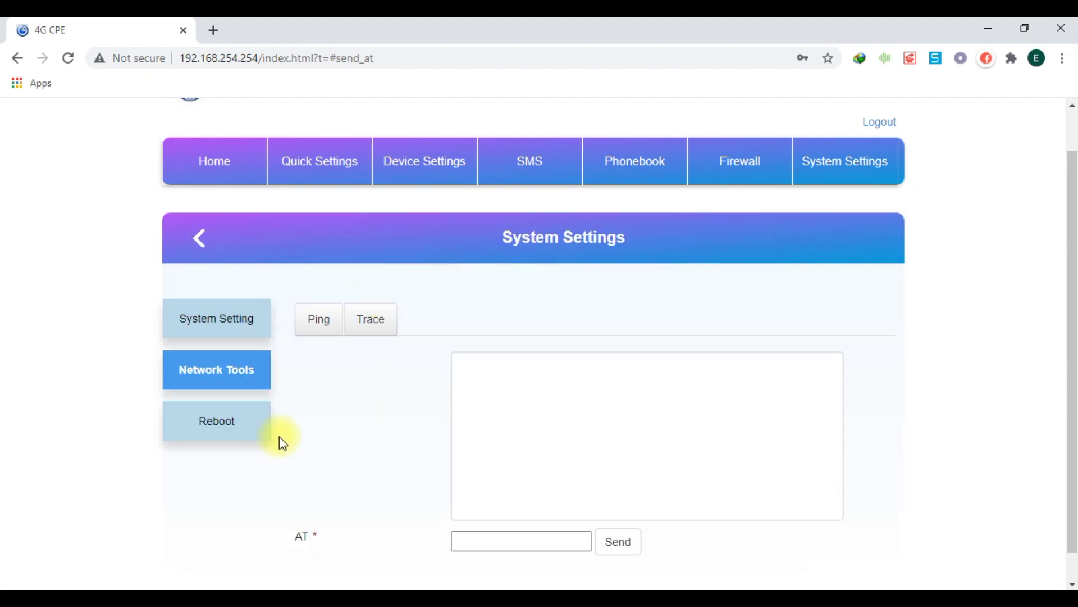
click(500, 542)
scroll(500, 541, down, 1)
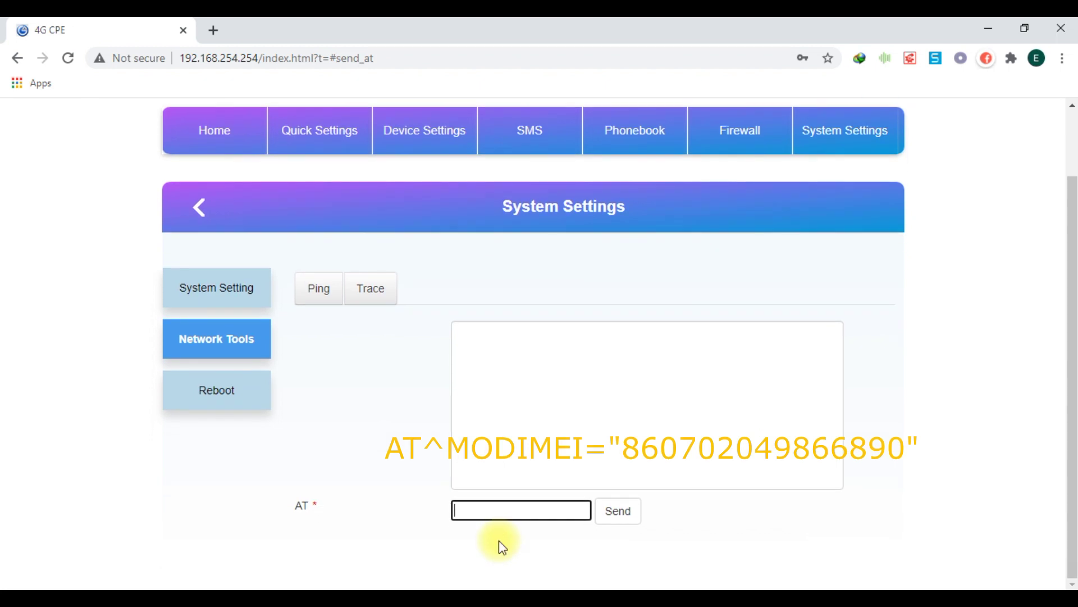
key(ctrl+v)
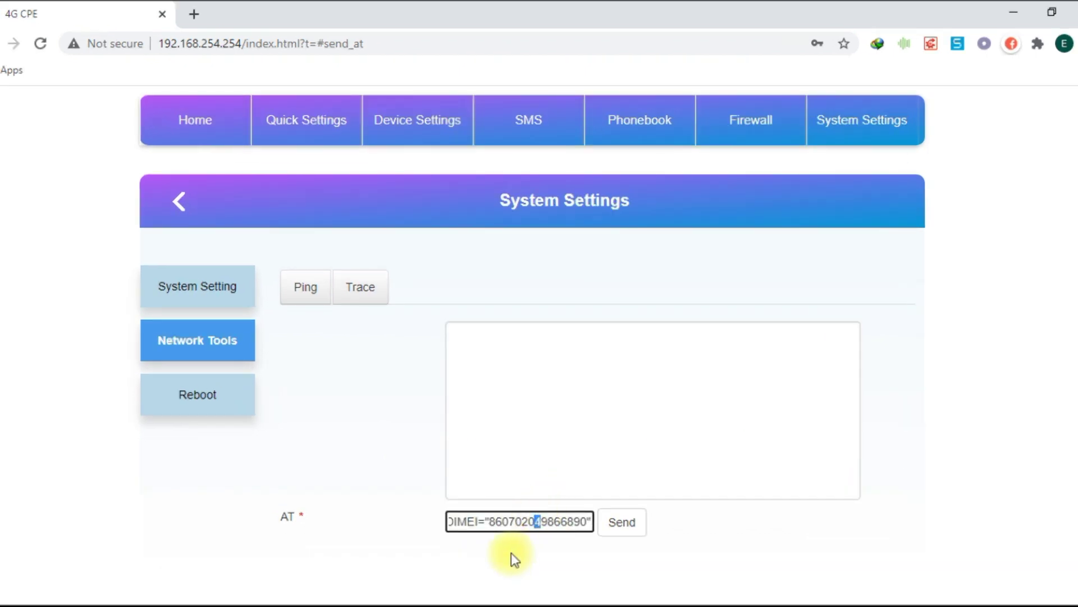
key(Home)
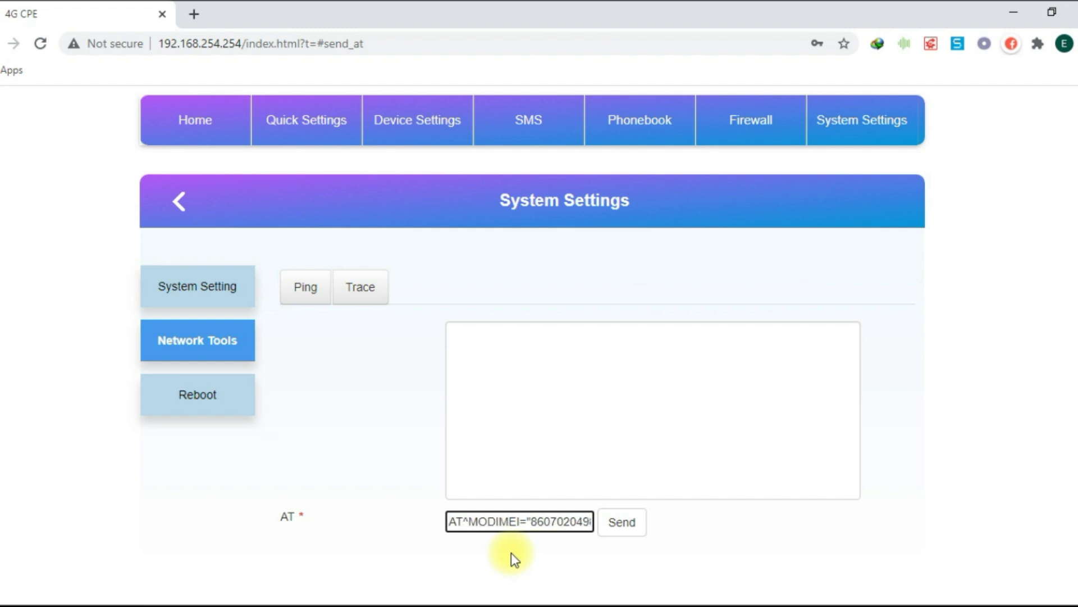
click(605, 528)
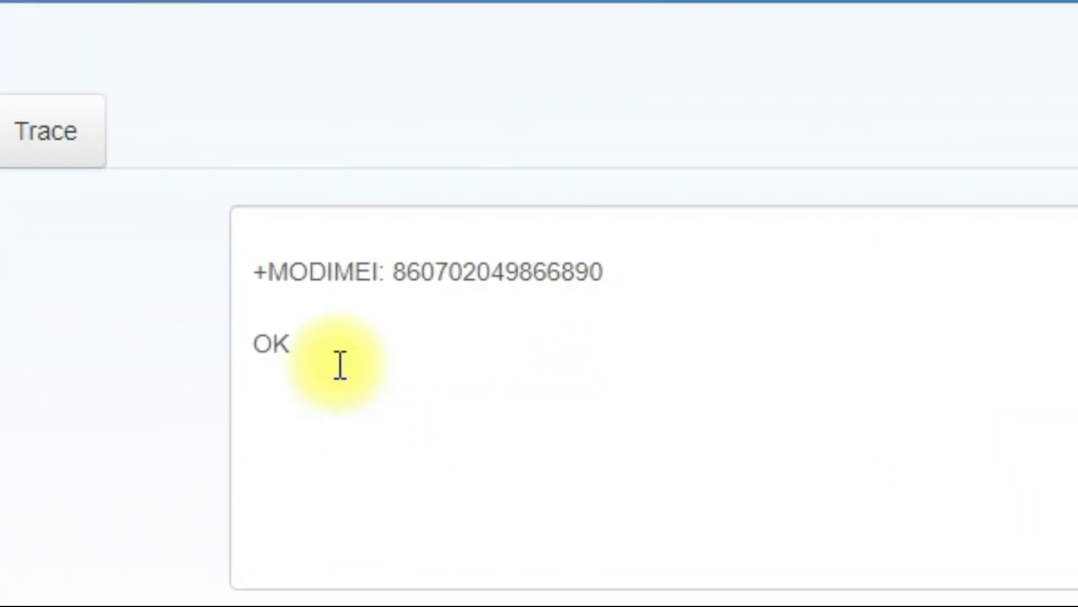
- Check the modem's +MODIMEI and OK reply, then go to System Settings
click(371, 355)
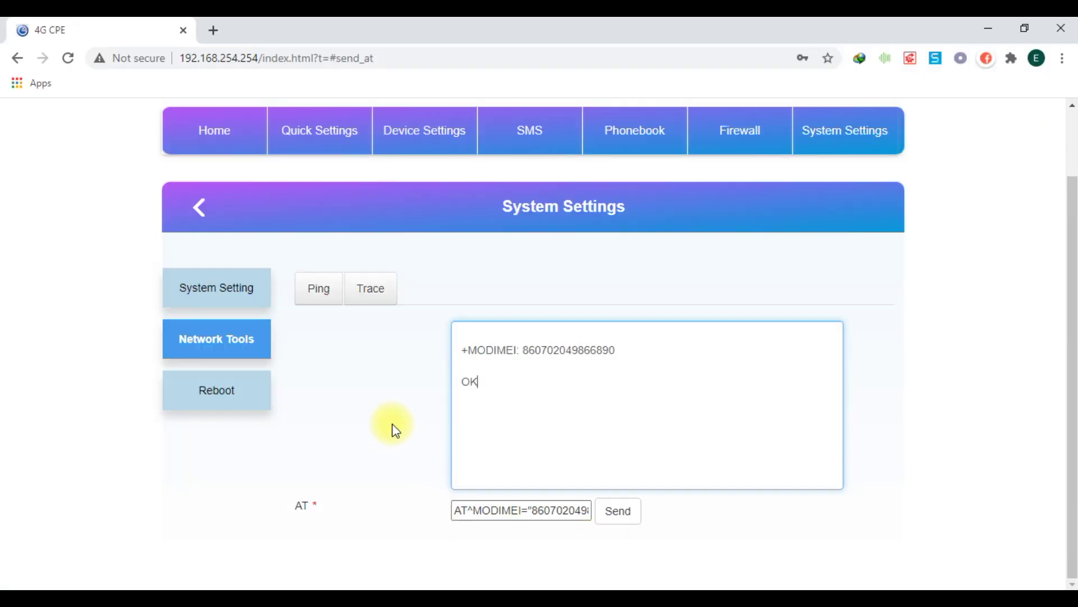
click(856, 147)
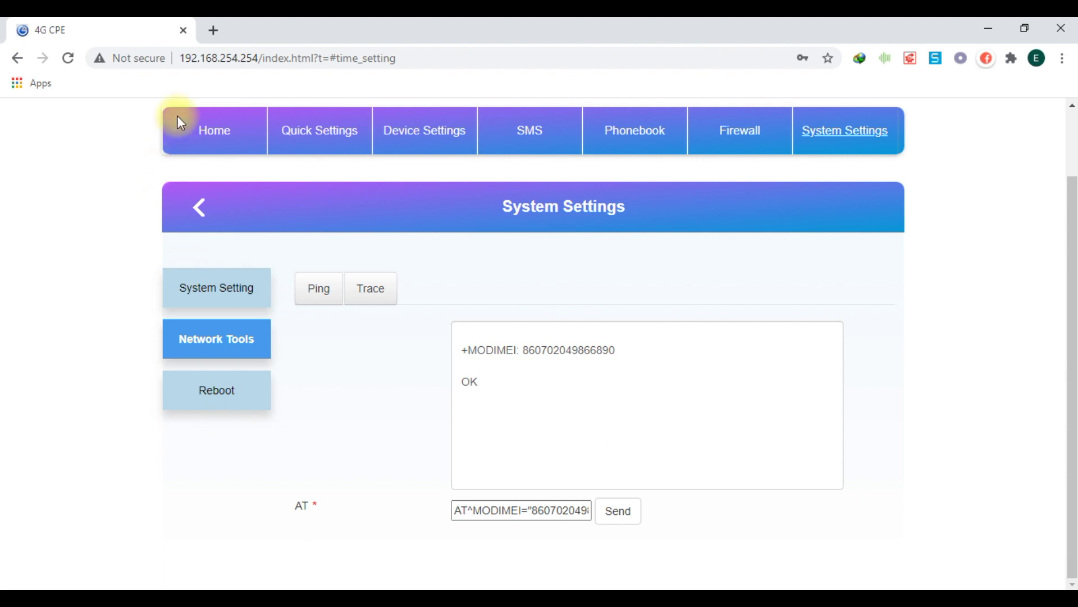
- Restart the device from the Home page and dismiss the logged-out alert
click(217, 138)
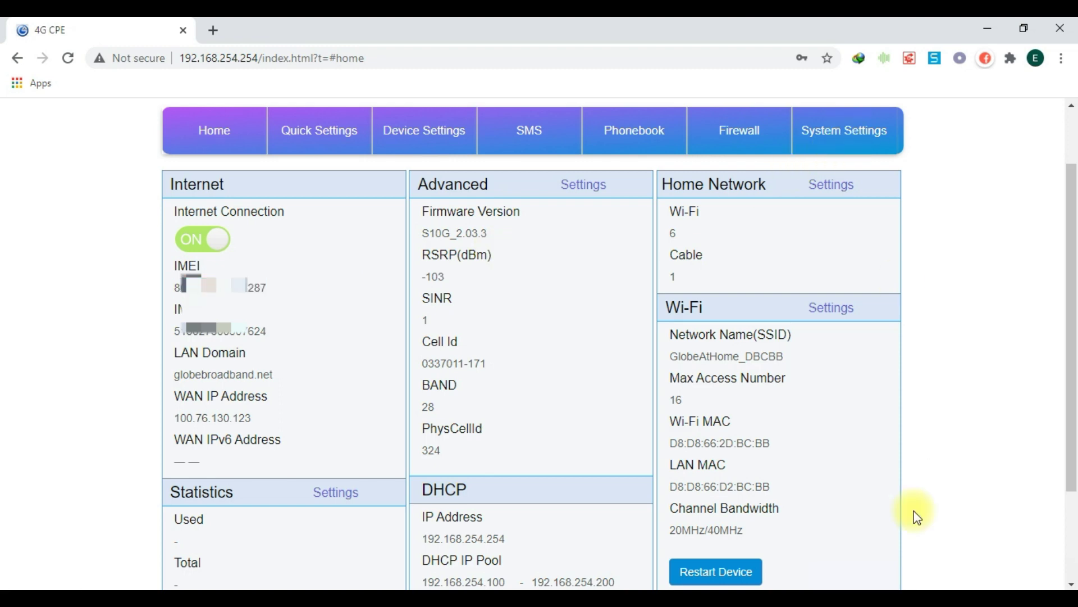
scroll(914, 511, down, 3)
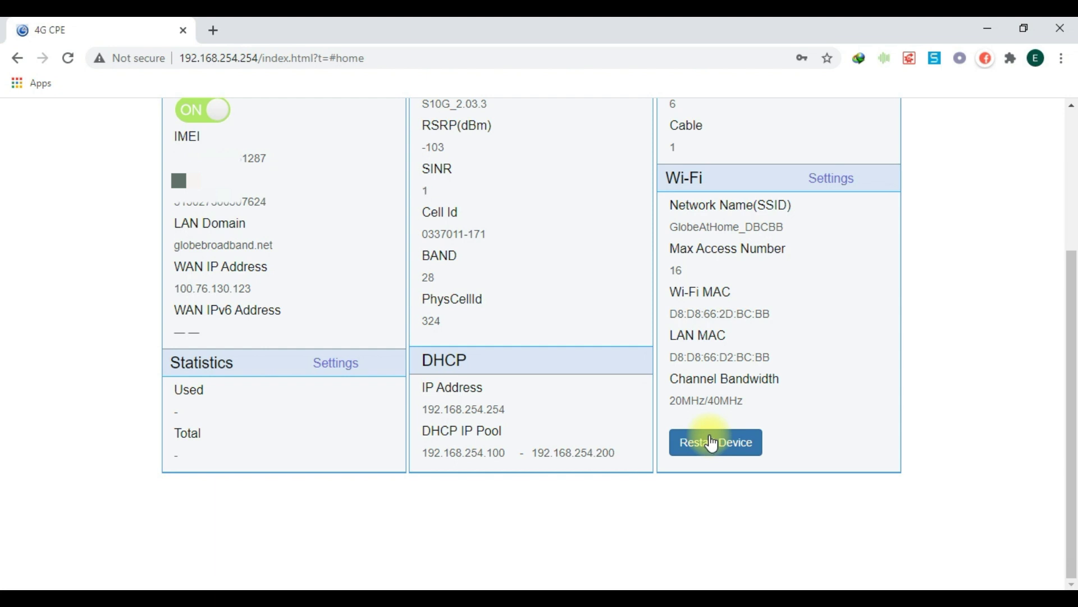
click(712, 443)
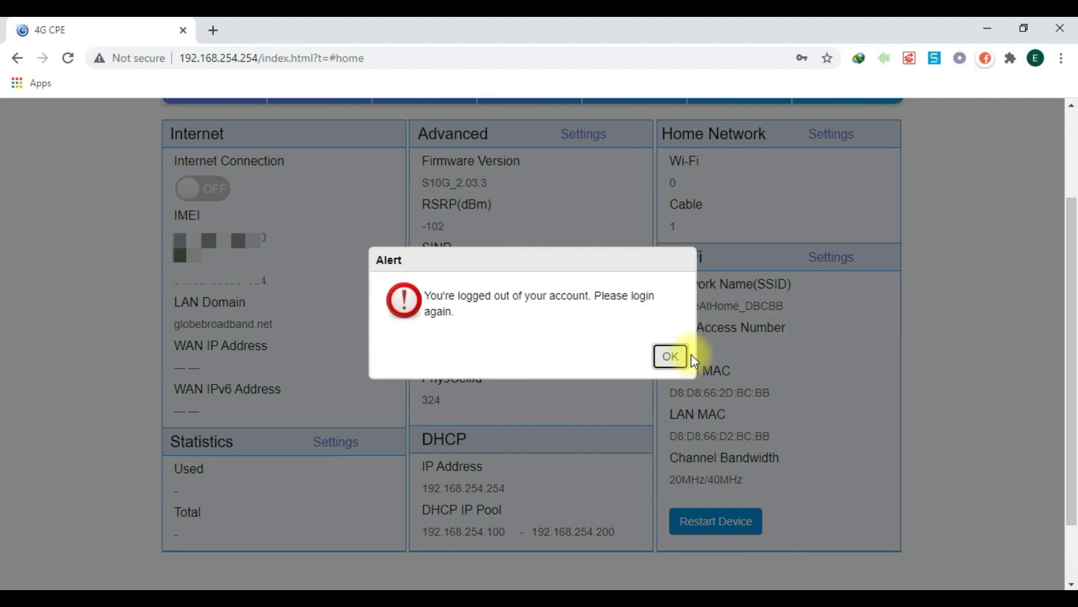
click(670, 356)
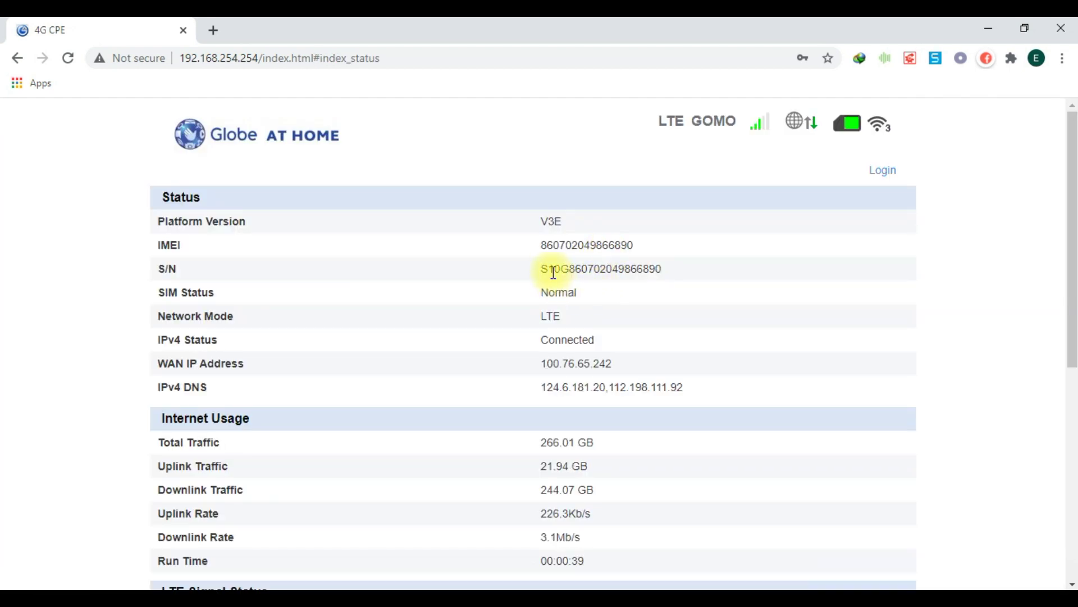
- Highlight the new IMEI and S/N values, then log in with the super-admin account
drag(540, 246, 643, 254)
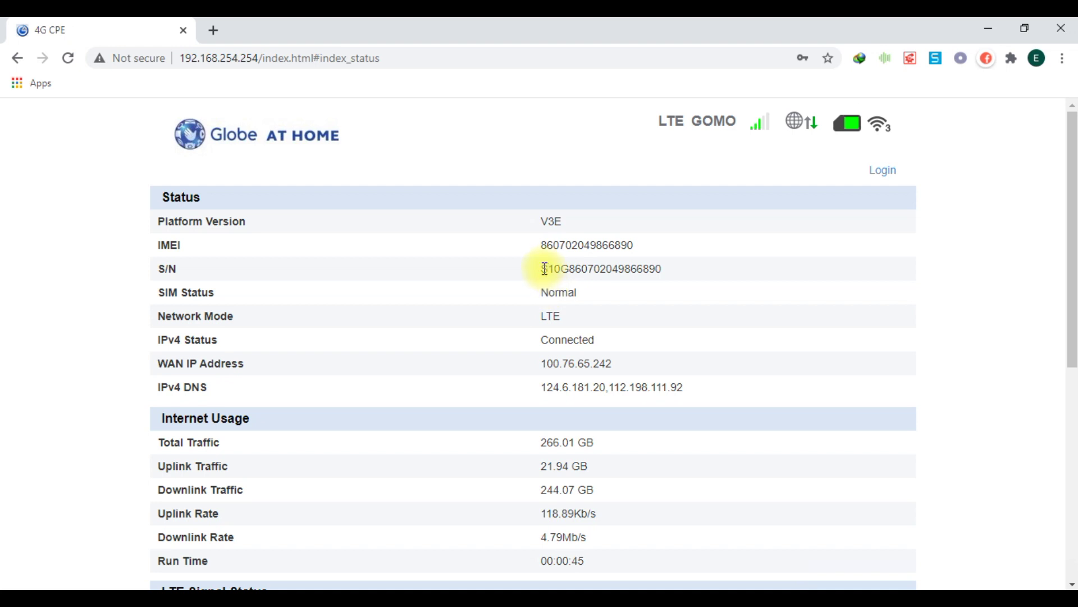
drag(544, 269, 669, 275)
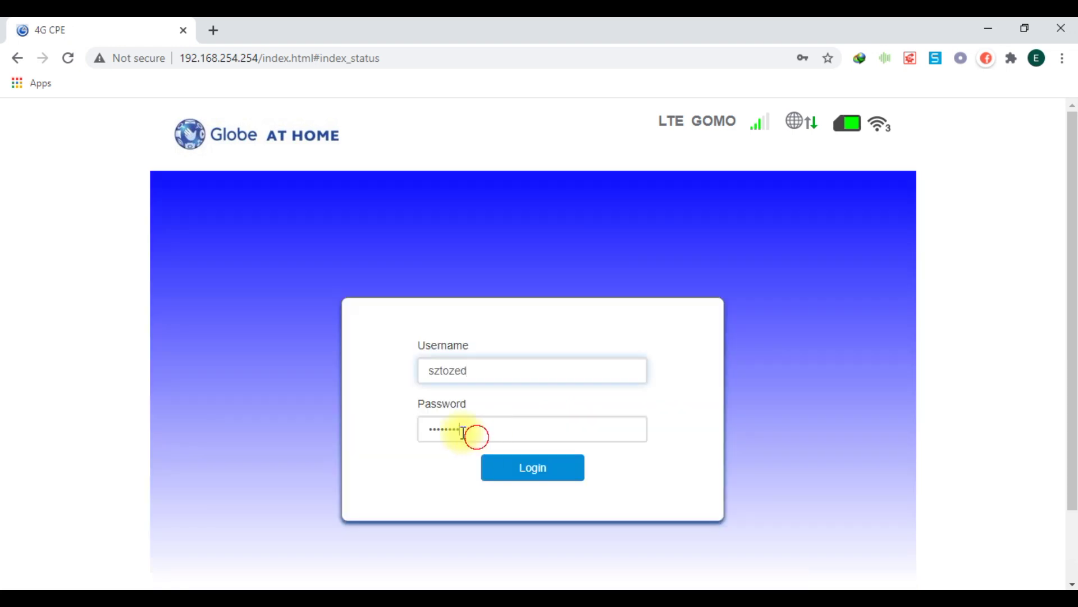
drag(474, 436, 380, 427)
click(380, 426)
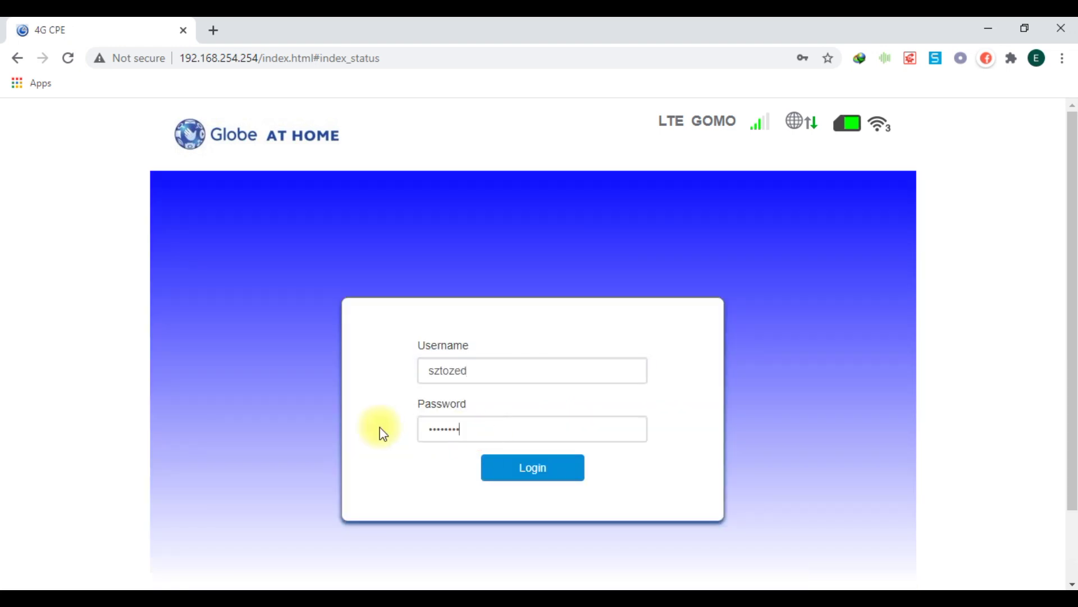
click(531, 465)
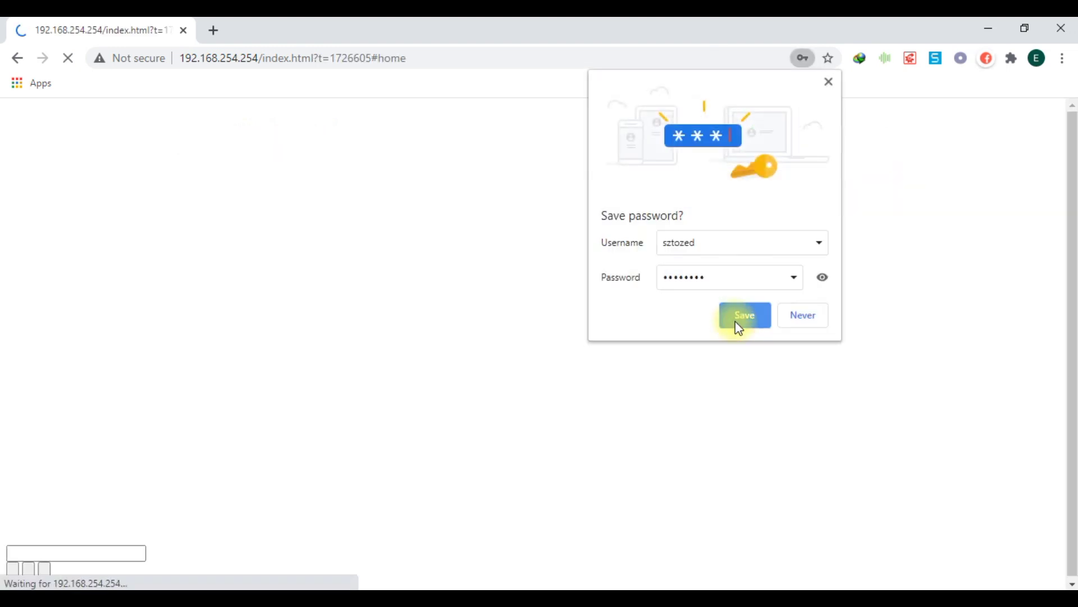
- Save the admin login in the browser, note firmware S10G_2.03.6, and open Advanced settings
click(739, 327)
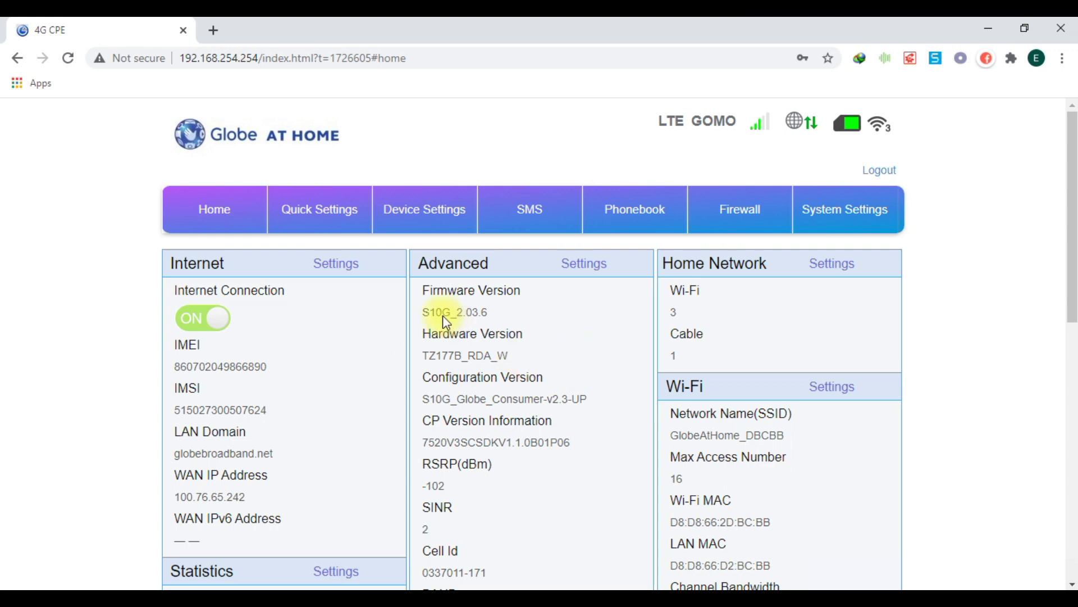
drag(424, 310, 484, 310)
scroll(553, 443, down, 3)
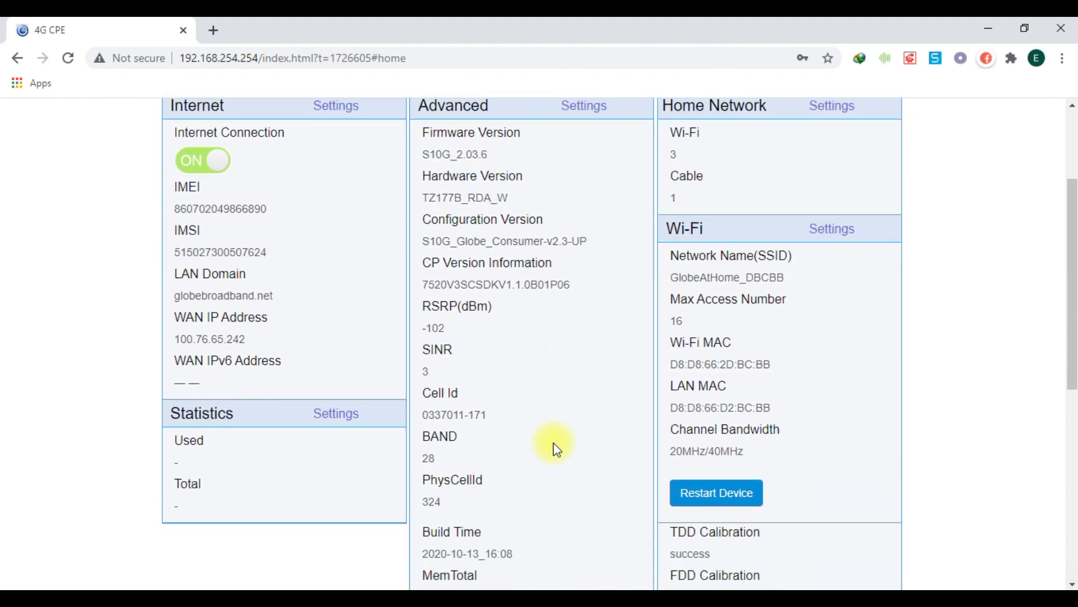
scroll(554, 443, down, 3)
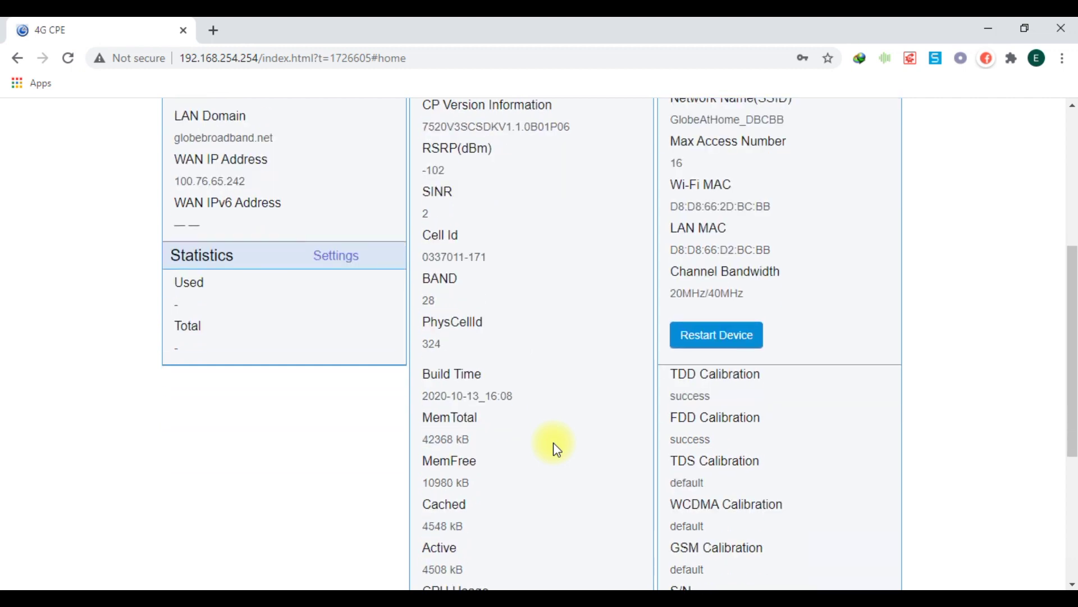
scroll(554, 442, down, 2)
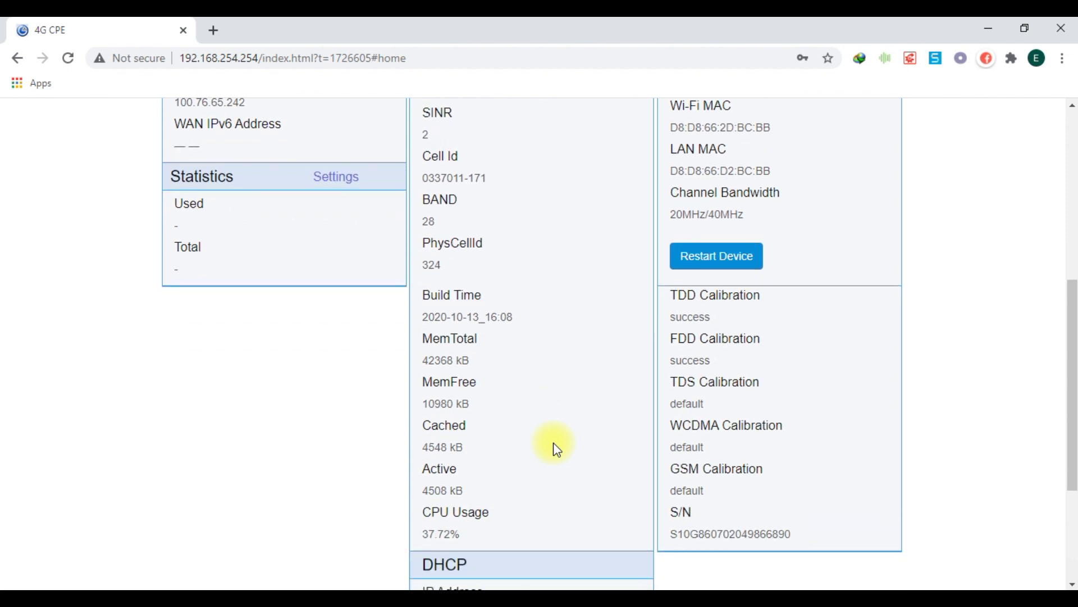
scroll(554, 443, down, 2)
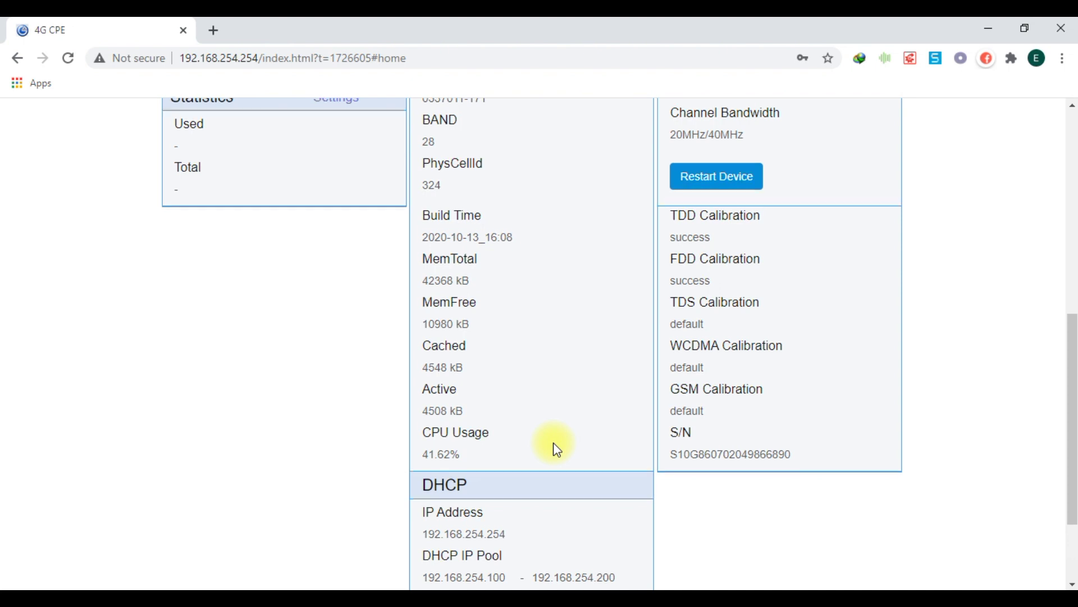
scroll(554, 443, down, 3)
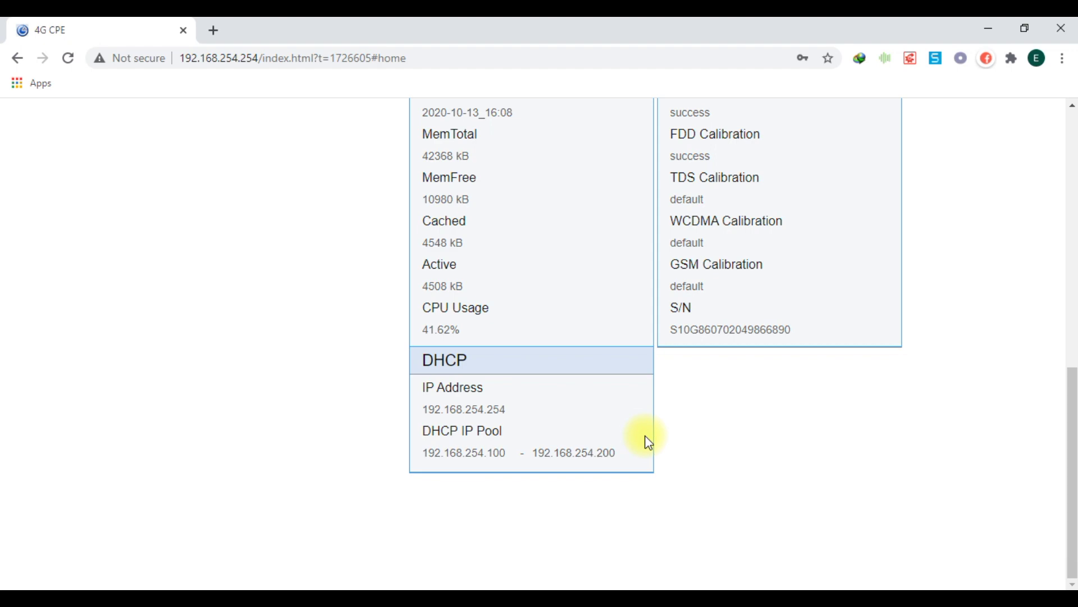
scroll(648, 443, up, 10)
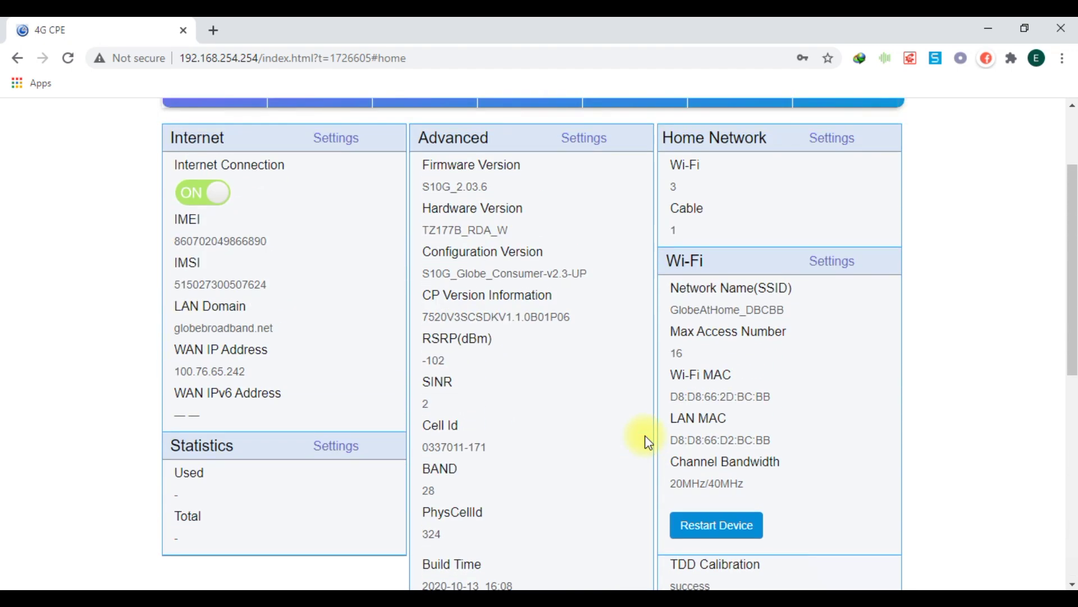
scroll(647, 441, up, 2)
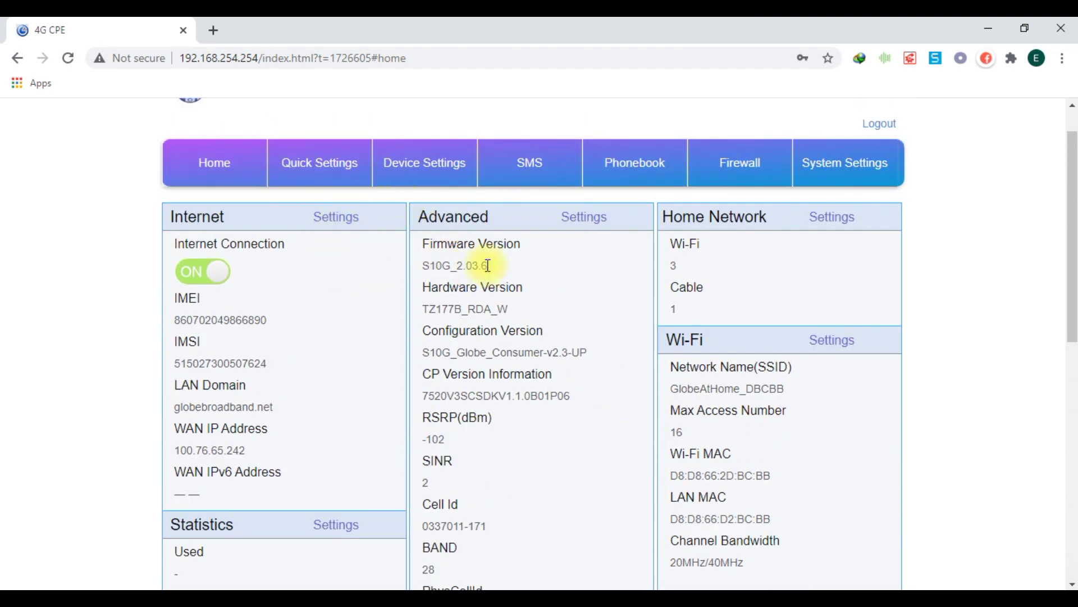
click(590, 223)
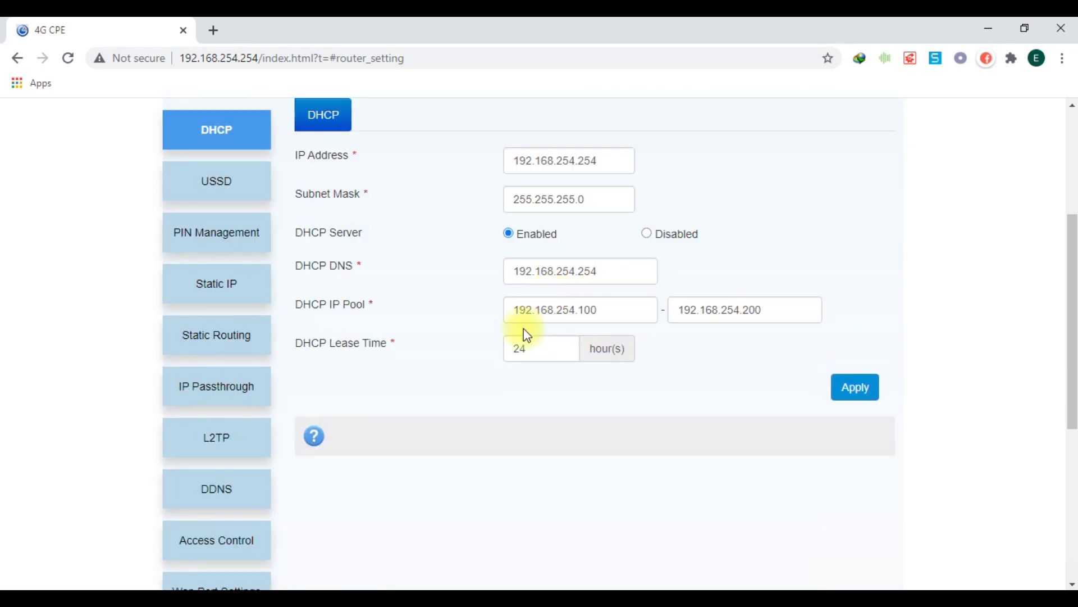
- View the MCC|MNC Locking settings page
scroll(523, 337, down, 4)
scroll(477, 348, down, 1)
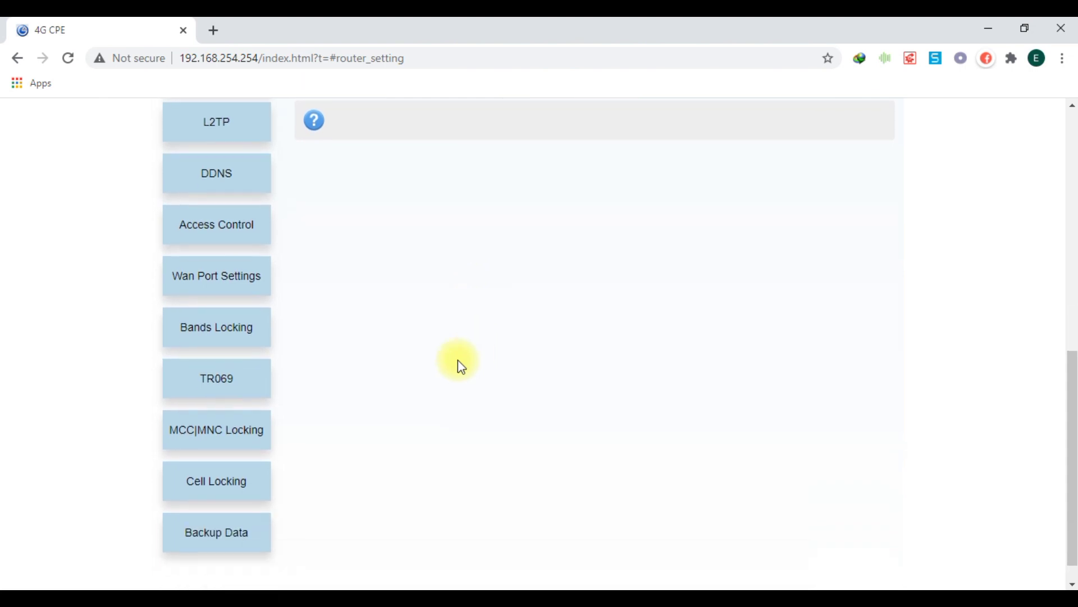
click(215, 440)
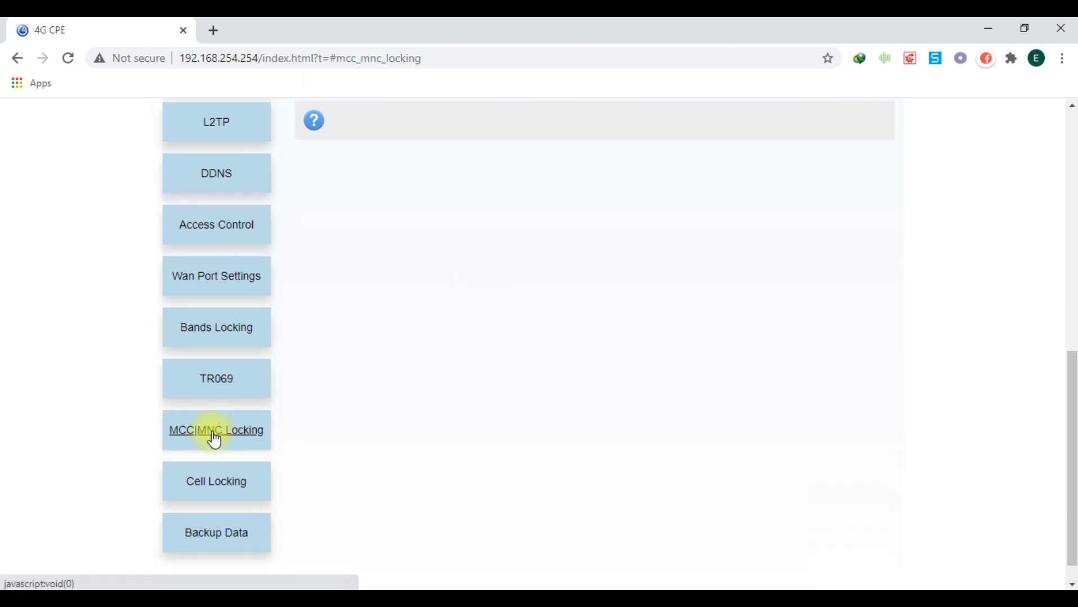
scroll(211, 430, down, 1)
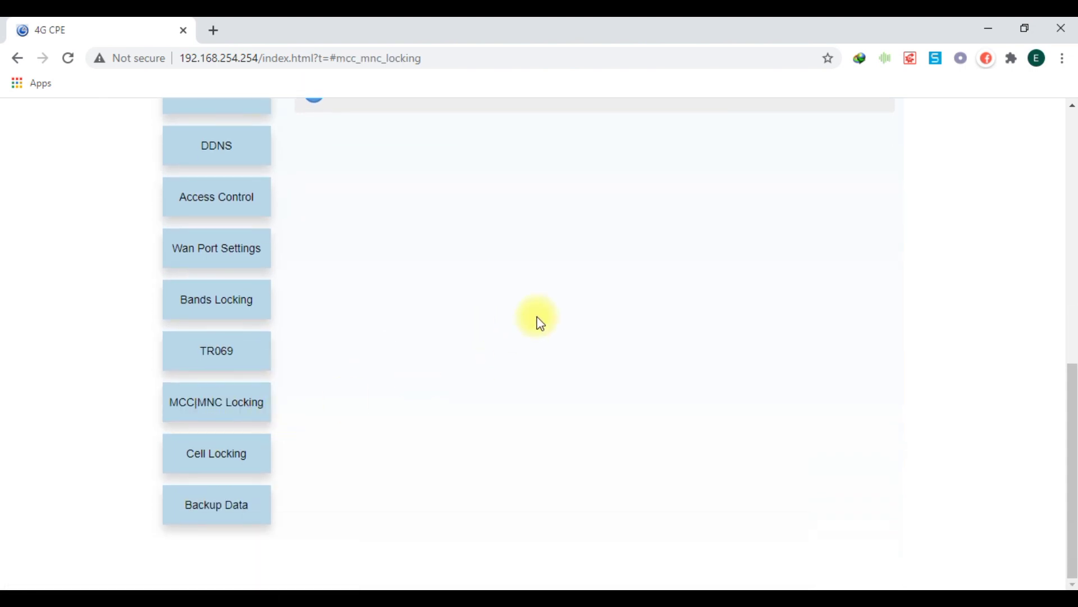
scroll(538, 316, up, 5)
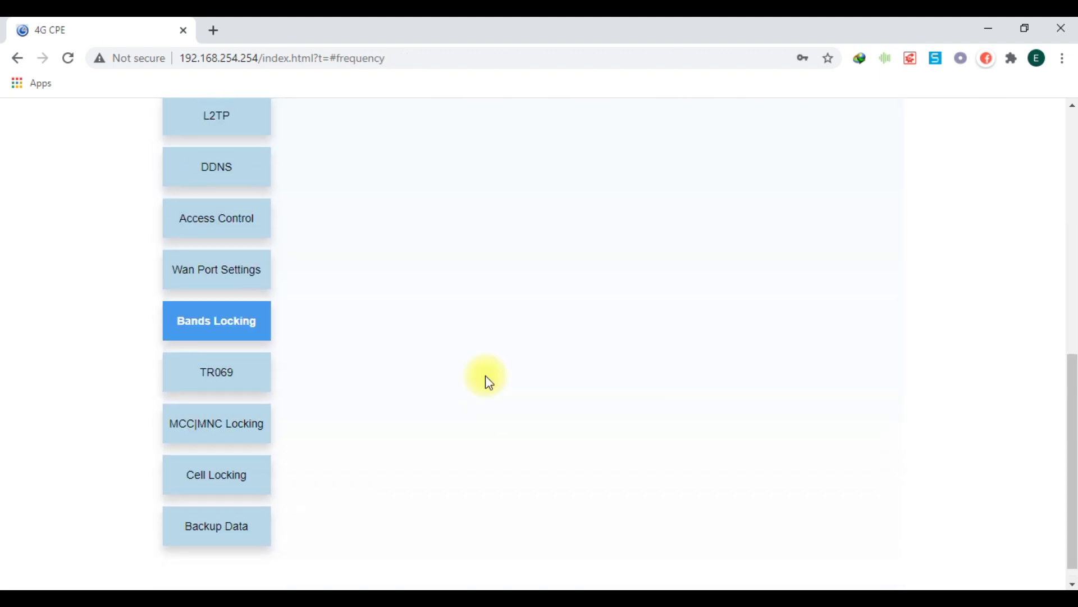
scroll(485, 375, up, 6)
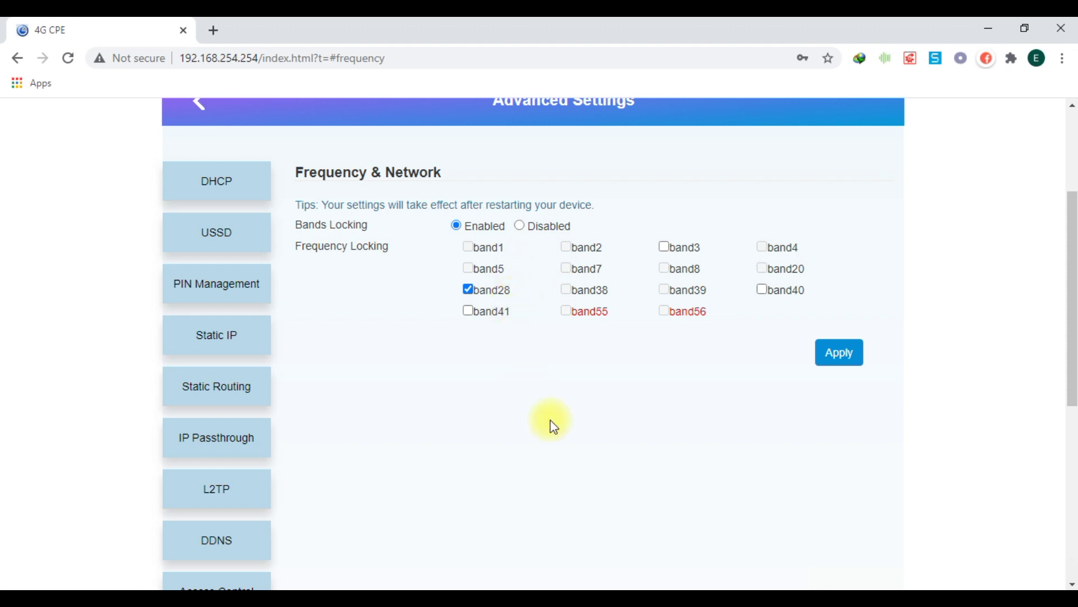
- View the Cell Locking settings, then move on to Backup Data to export the configuration
scroll(560, 396, down, 7)
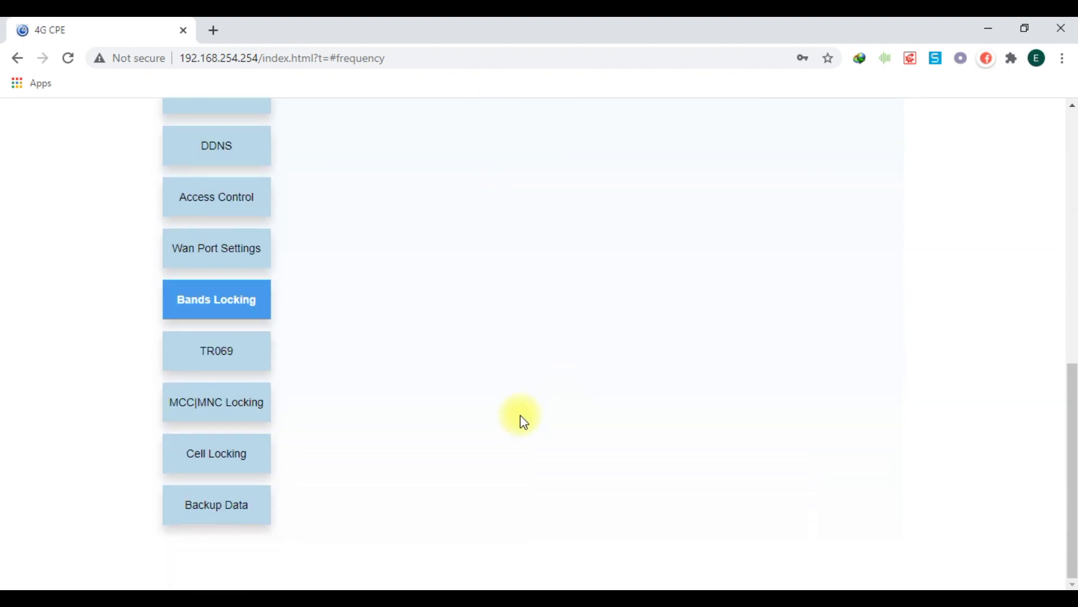
click(216, 453)
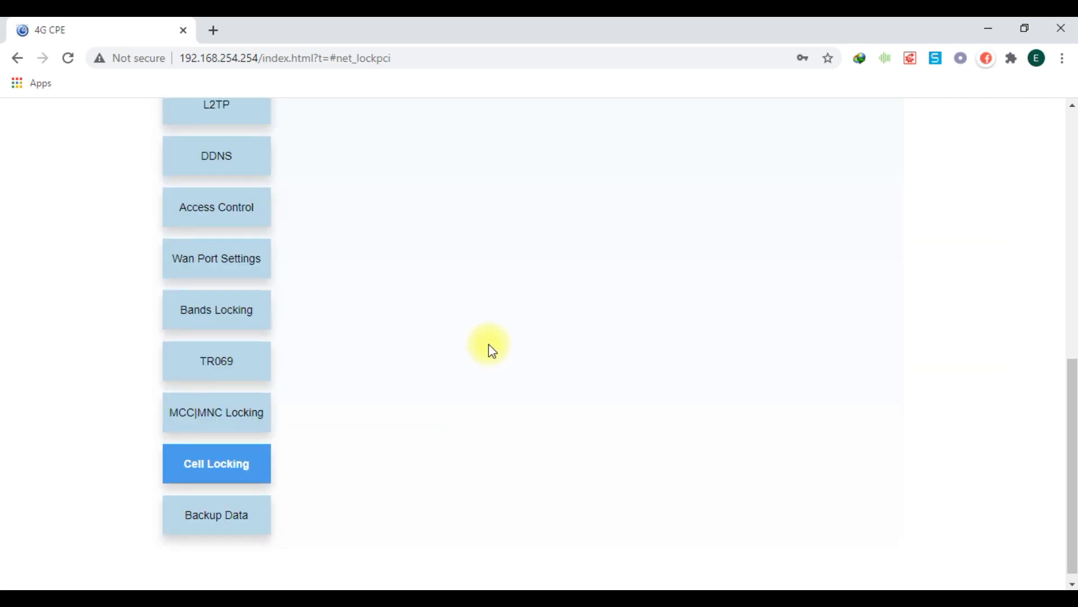
scroll(489, 346, up, 8)
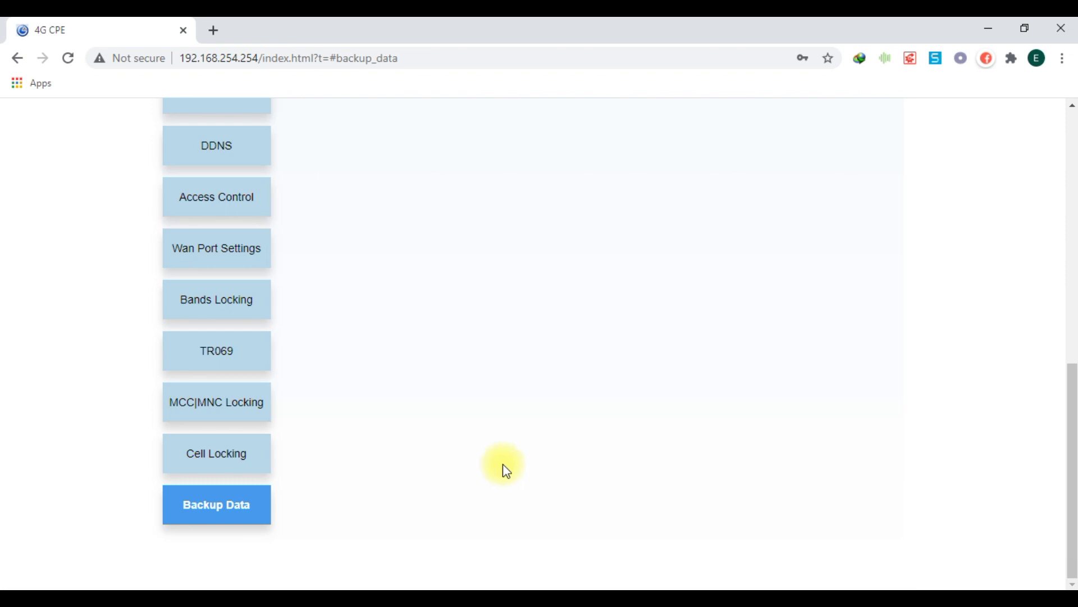
scroll(505, 466, up, 10)
click(865, 444)
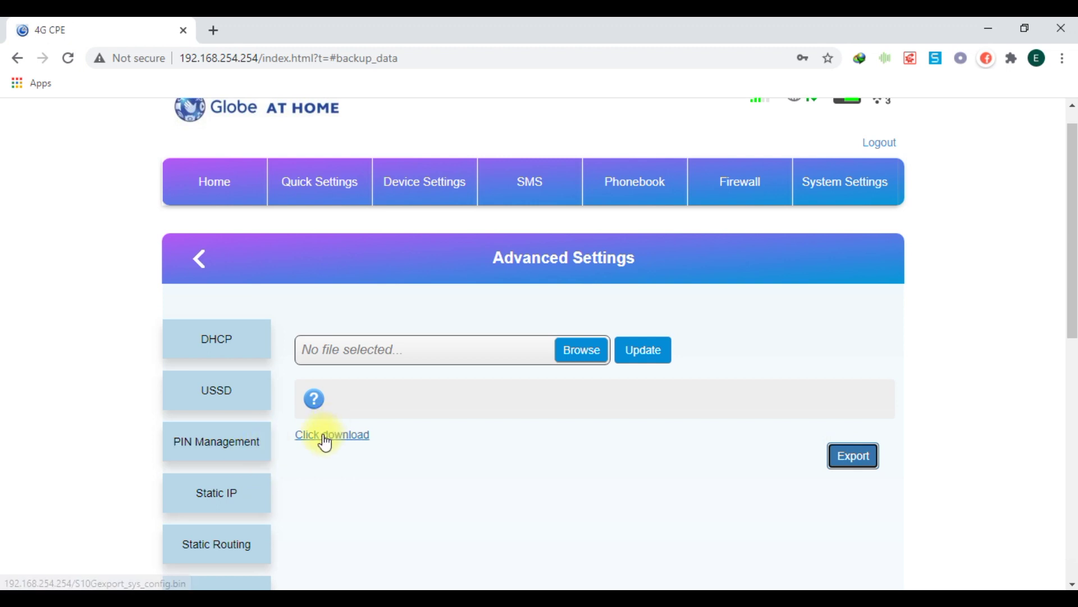
- Export the configuration to get the S10Gexport_sys_config.bin download link
click(326, 444)
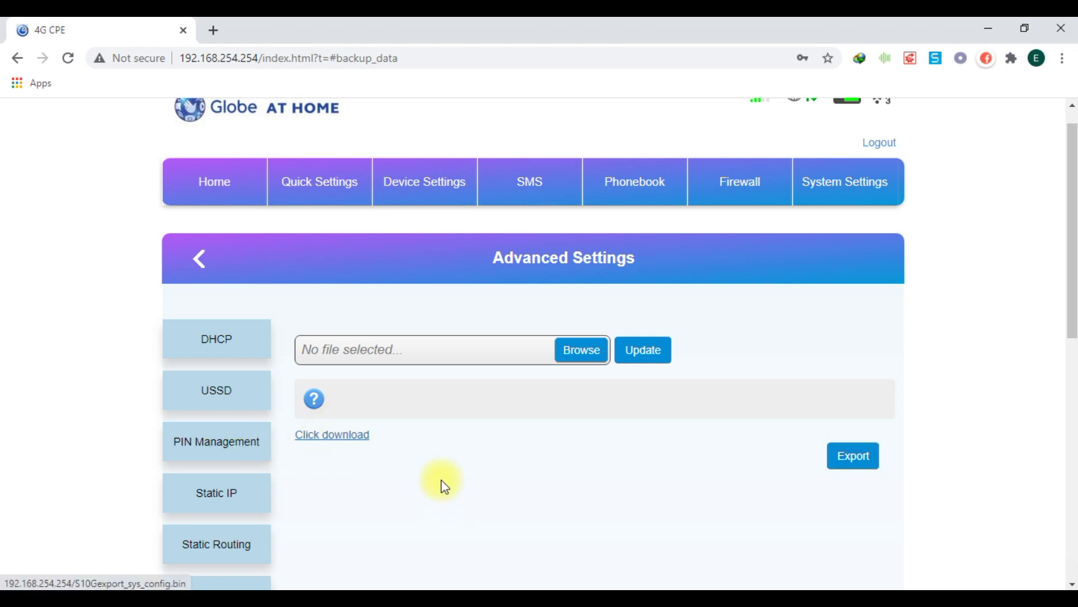
click(344, 443)
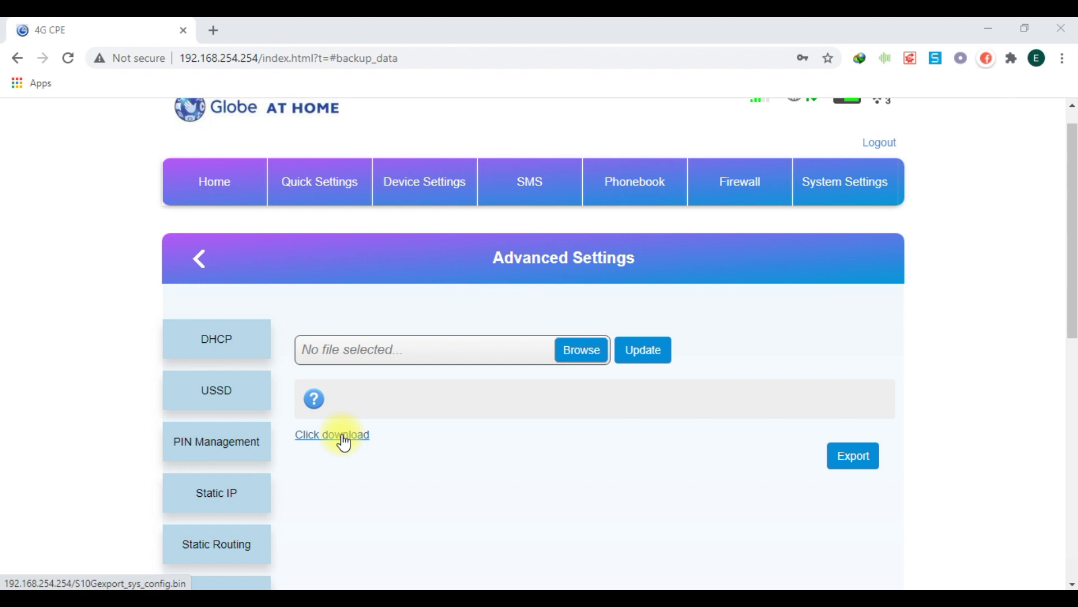
- Download the backup S10Gexport_sys_config_6.bin, verify the 12.2 KB file in Downloads, then return to the admin page
click(344, 443)
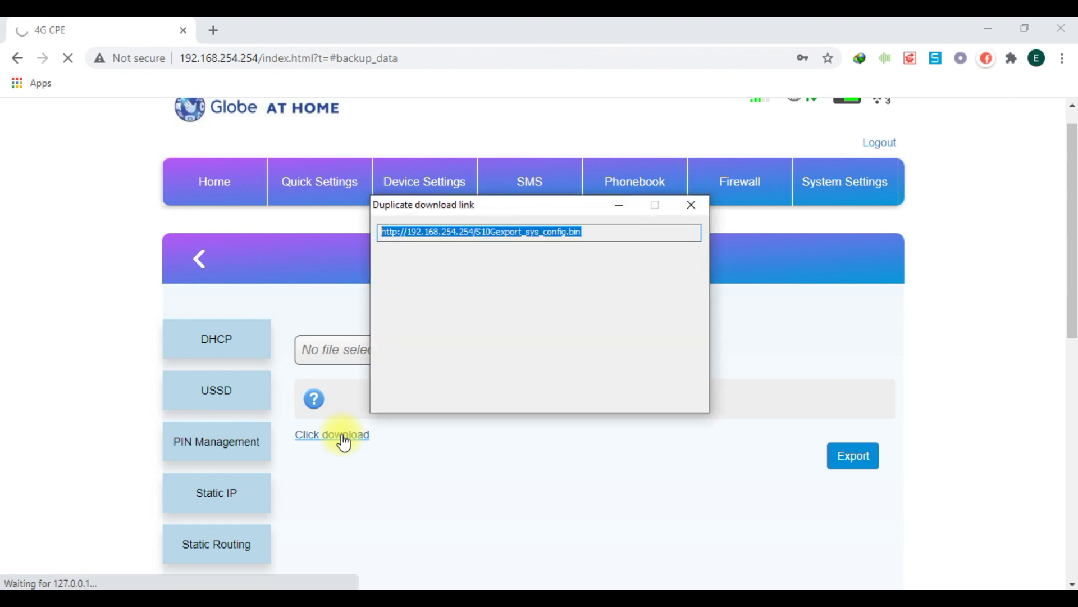
scroll(366, 475, up, 1)
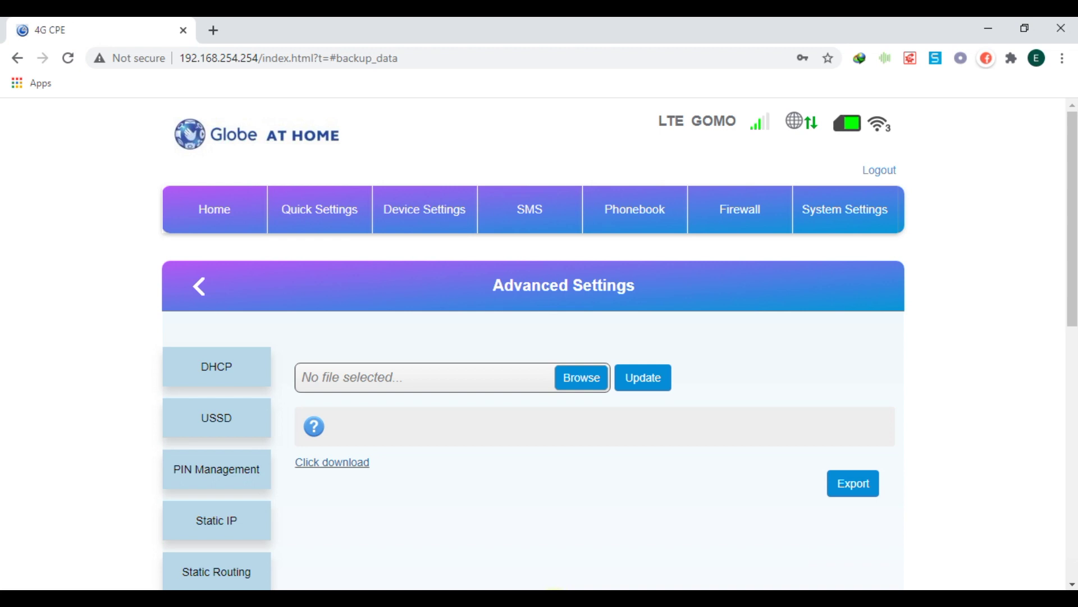
click(520, 587)
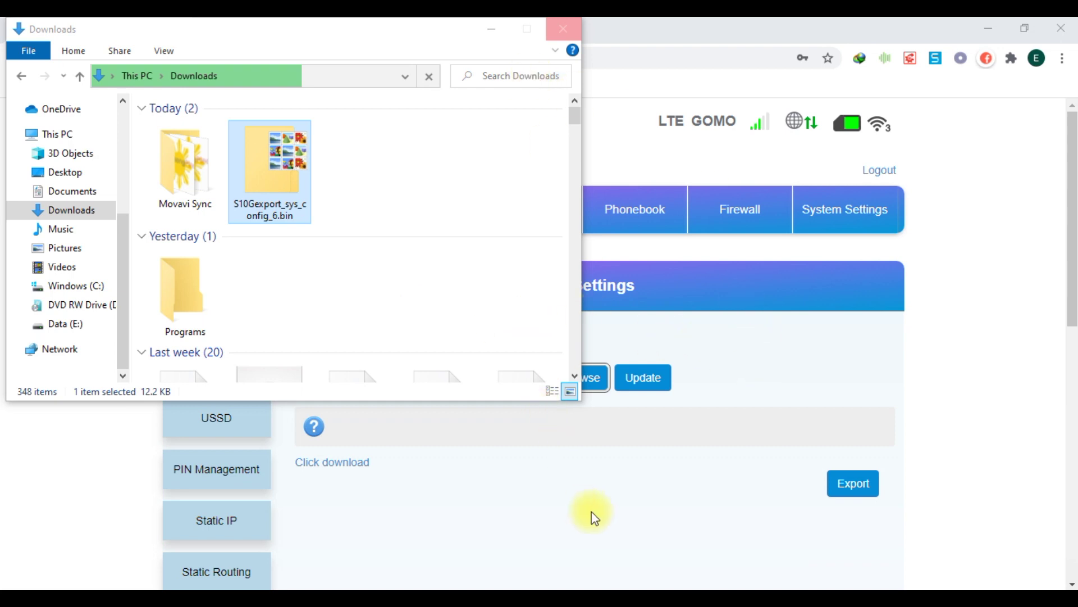
click(725, 384)
scroll(561, 472, down, 7)
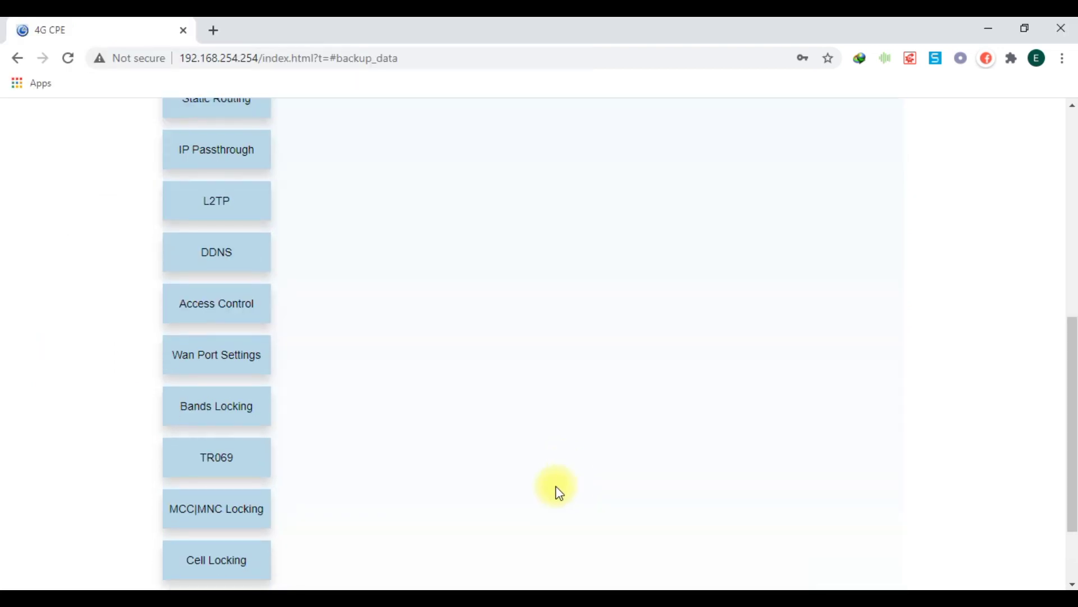